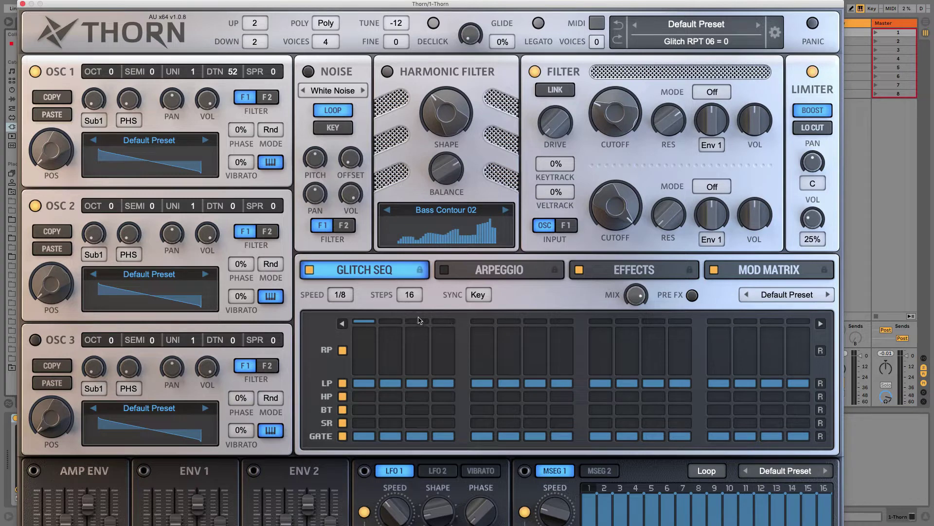
- Set the glitch sequencer to 4 steps and switch off all of its effect rows
{"action": "left_click", "coordinate": [411, 296]}
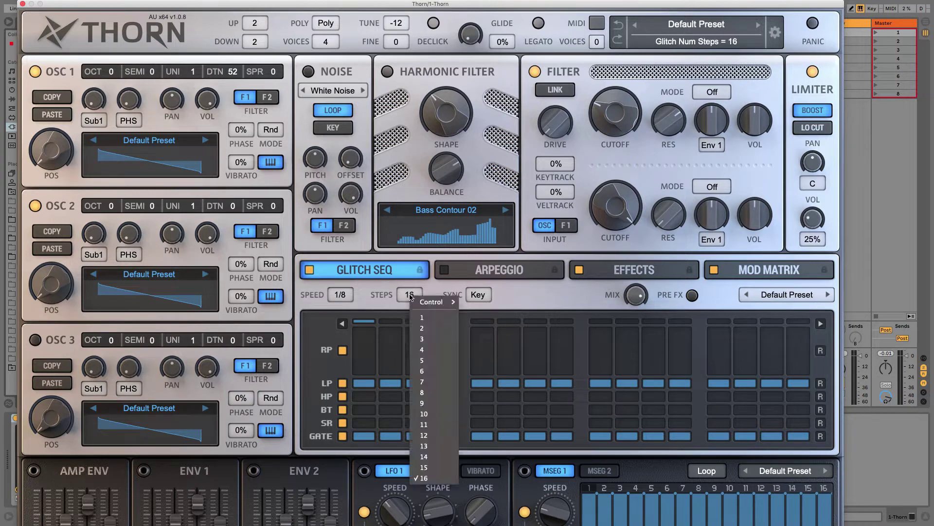
{"action": "left_click", "coordinate": [423, 349]}
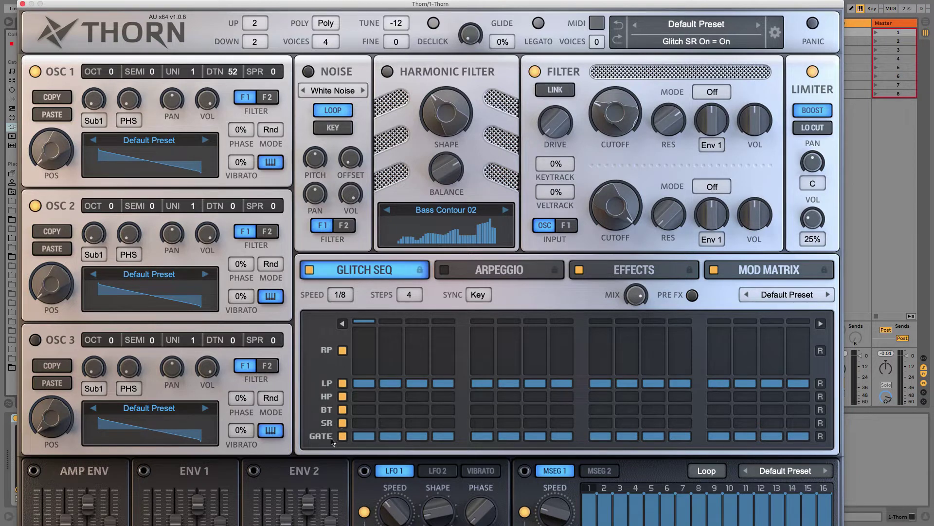
{"action": "left_click", "coordinate": [342, 350]}
{"action": "left_click", "coordinate": [343, 383]}
{"action": "left_click", "coordinate": [343, 409]}
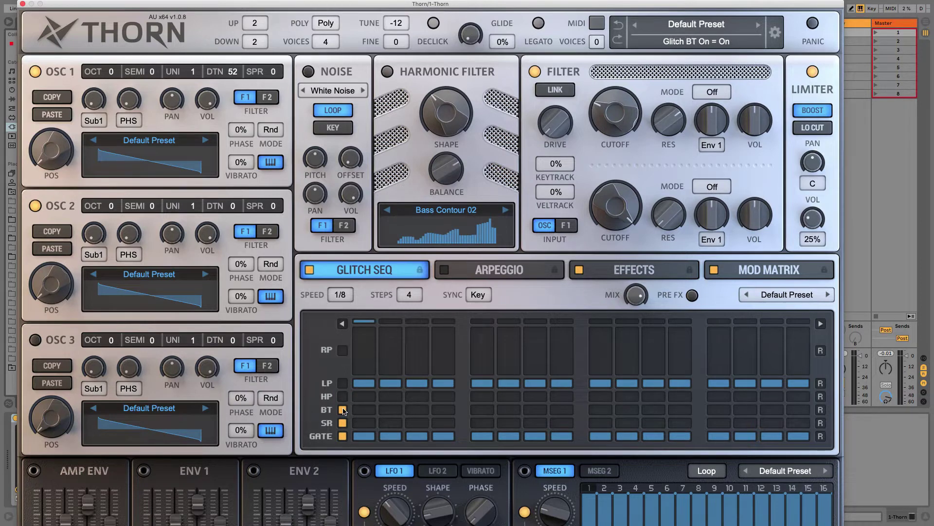
{"action": "left_click", "coordinate": [342, 436]}
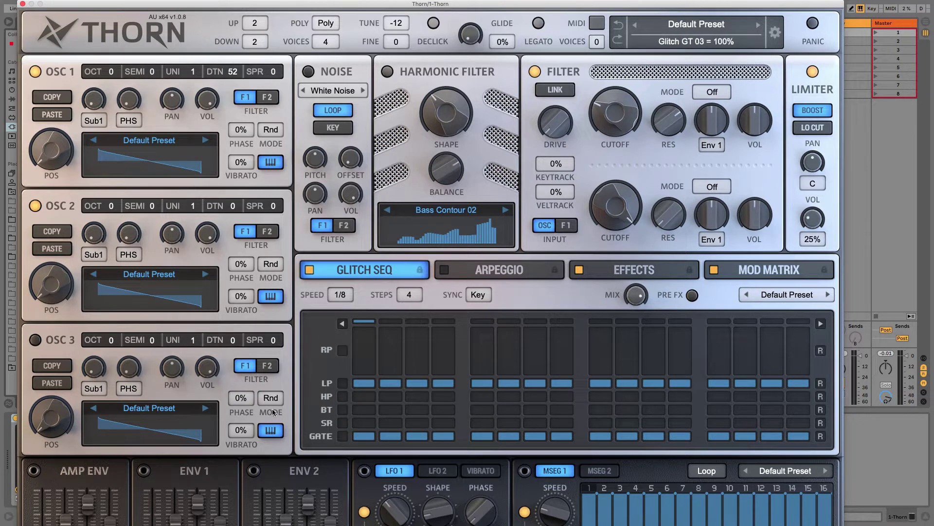
- Enable the LP row and lower its cutoffs on steps 1 to 4, with step 2 at about 97 Hz and step 4 about 2.06 kHz
{"action": "left_click", "coordinate": [342, 383]}
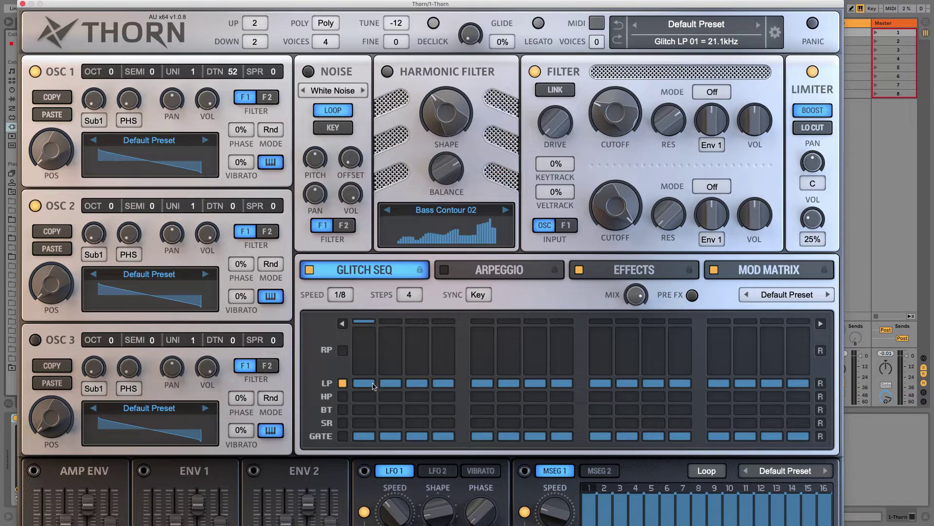
{"action": "mouse_move", "coordinate": [374, 386]}
{"action": "left_mouse_down"}
{"action": "mouse_move", "coordinate": [364, 385]}
{"action": "mouse_move", "coordinate": [380, 385]}
{"action": "left_mouse_up"}
{"action": "left_click", "coordinate": [365, 386]}
{"action": "mouse_move", "coordinate": [365, 386]}
{"action": "left_mouse_down"}
{"action": "mouse_move", "coordinate": [454, 387]}
{"action": "mouse_move", "coordinate": [369, 381]}
{"action": "left_mouse_up"}
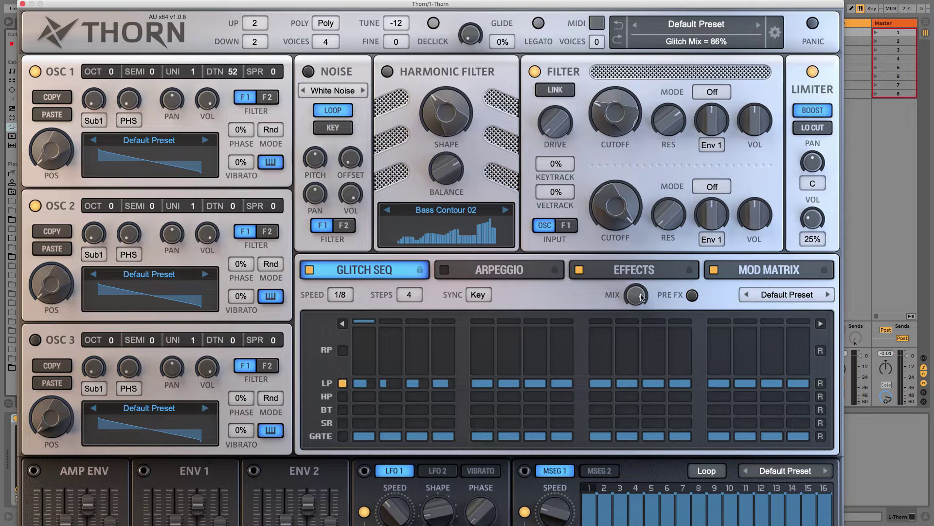
- Try the glitch mix at 100% and down at about 6%, and reset it to its default
{"action": "left_click_drag", "start_coordinate": [639, 300], "coordinate": [635, 280]}
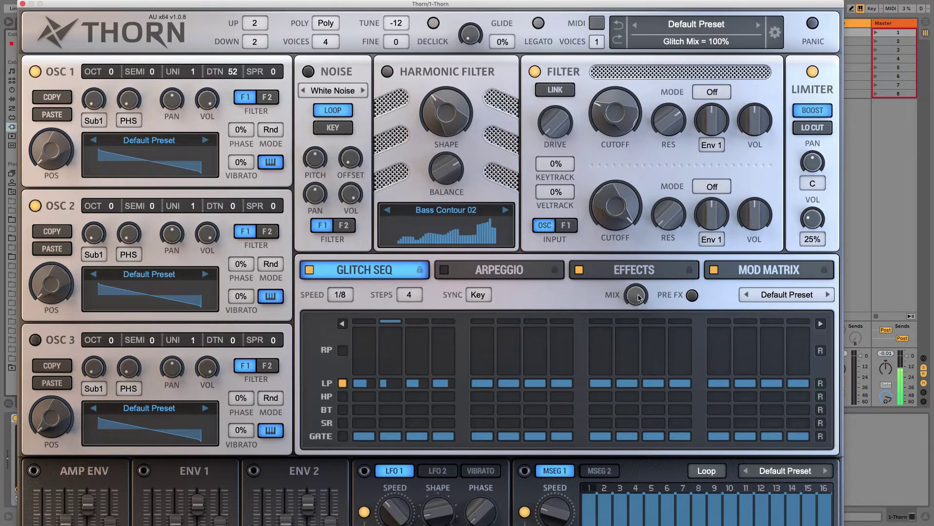
{"action": "left_click_drag", "start_coordinate": [639, 307], "coordinate": [637, 329]}
{"action": "mouse_move", "coordinate": [636, 297]}
{"action": "left_mouse_down"}
{"action": "mouse_move", "coordinate": [637, 321]}
{"action": "mouse_move", "coordinate": [637, 299]}
{"action": "left_mouse_up"}
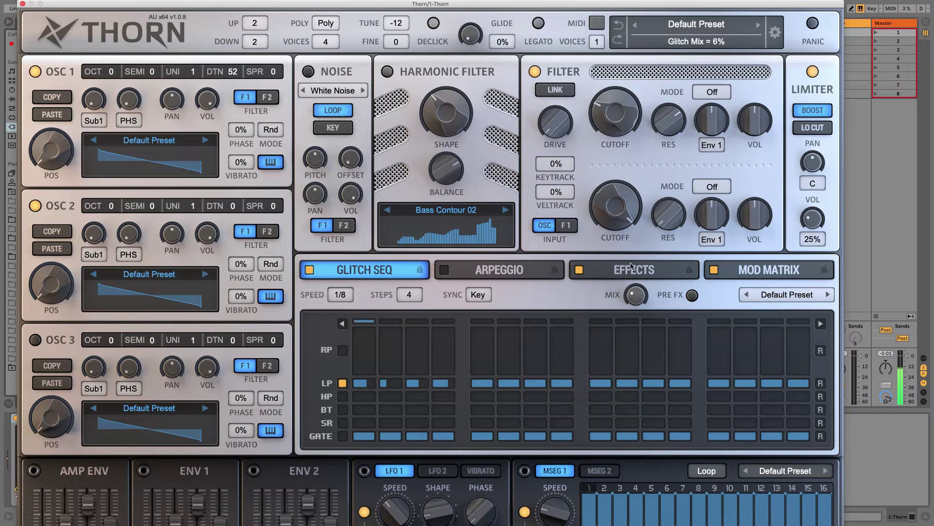
{"action": "double_click", "coordinate": [645, 300]}
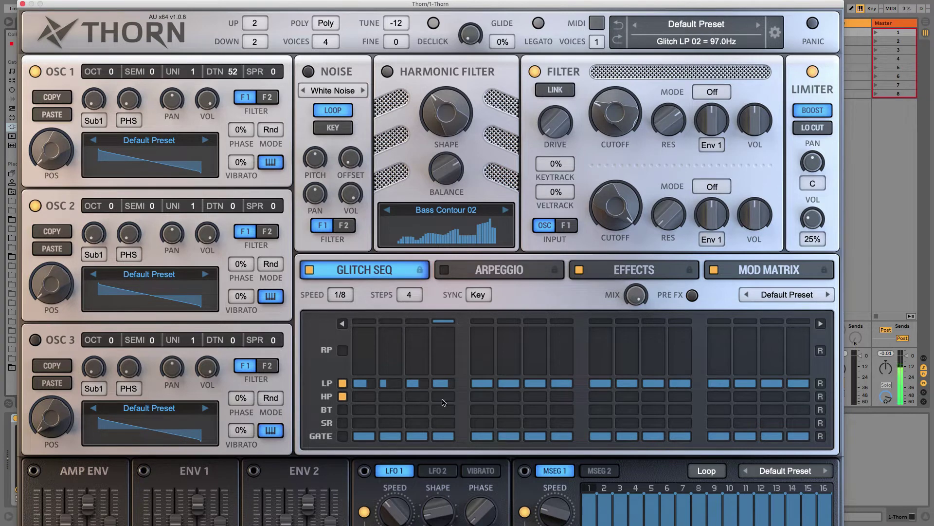
- Use the HP row in place of LP, with cutoffs of about 3.92 kHz on step 1 and 944 Hz on steps 2 and 4
{"action": "left_click", "coordinate": [343, 383]}
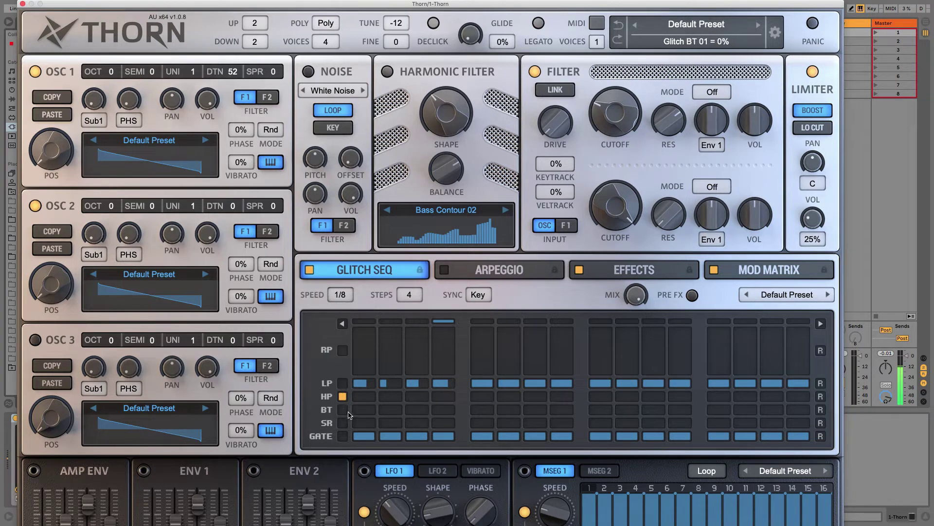
{"action": "left_click", "coordinate": [369, 398]}
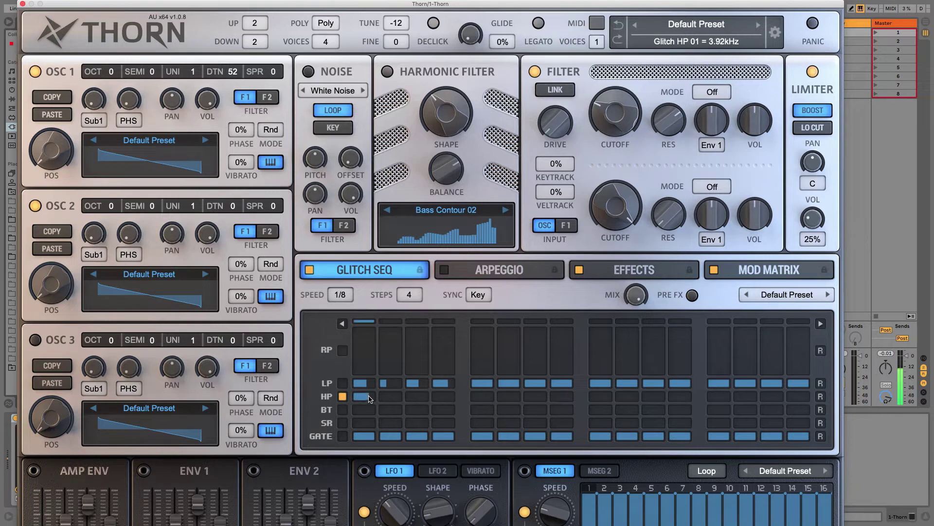
{"action": "left_click", "coordinate": [389, 396]}
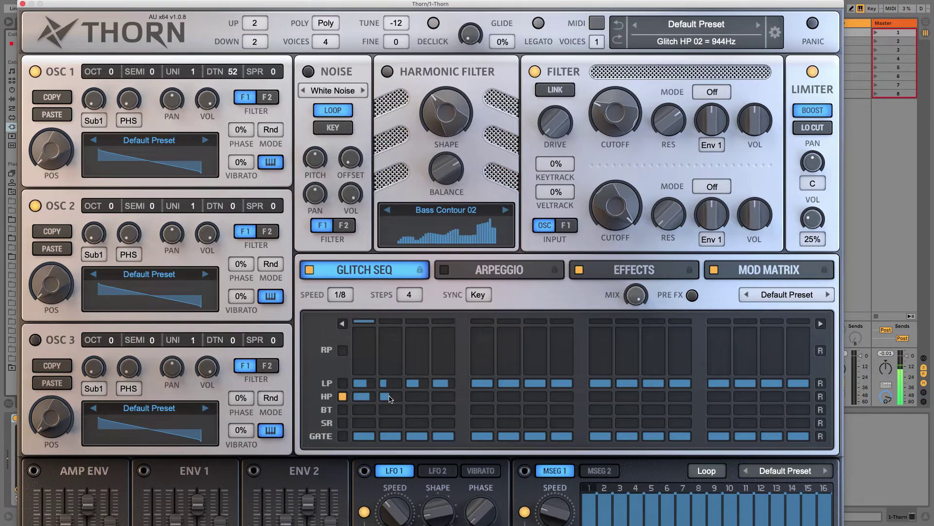
{"action": "left_click", "coordinate": [438, 397]}
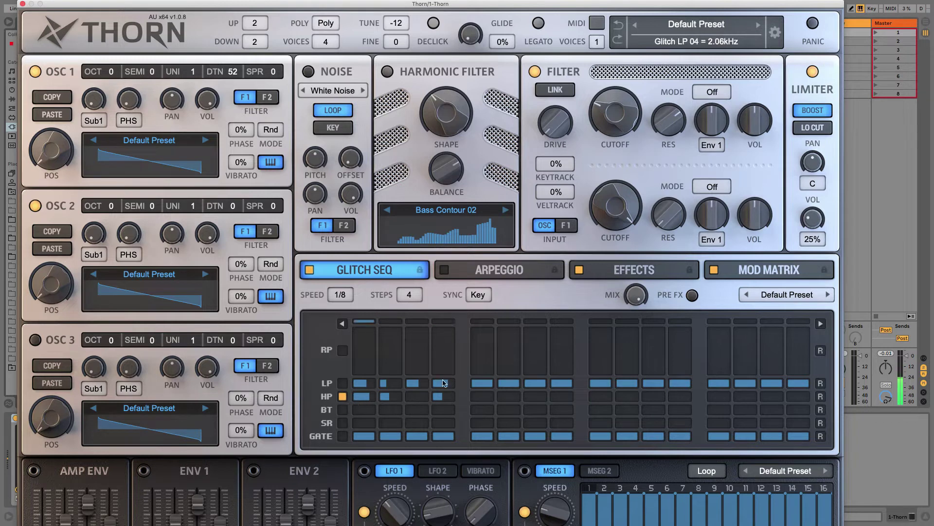
- Re-enable the LP row with higher cutoffs on steps 1 and 2, and lower the HP cutoffs on steps 1, 2 and 4
{"action": "left_click", "coordinate": [342, 384]}
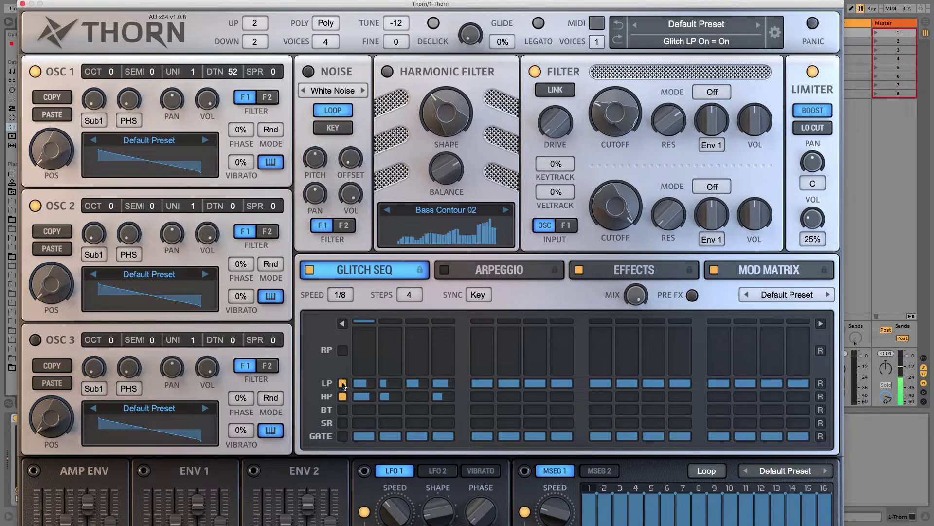
{"action": "mouse_move", "coordinate": [370, 394]}
{"action": "left_mouse_down"}
{"action": "mouse_move", "coordinate": [359, 398]}
{"action": "mouse_move", "coordinate": [370, 386]}
{"action": "mouse_move", "coordinate": [385, 399]}
{"action": "mouse_move", "coordinate": [388, 387]}
{"action": "left_mouse_up"}
{"action": "left_click", "coordinate": [388, 399]}
{"action": "left_click", "coordinate": [437, 397]}
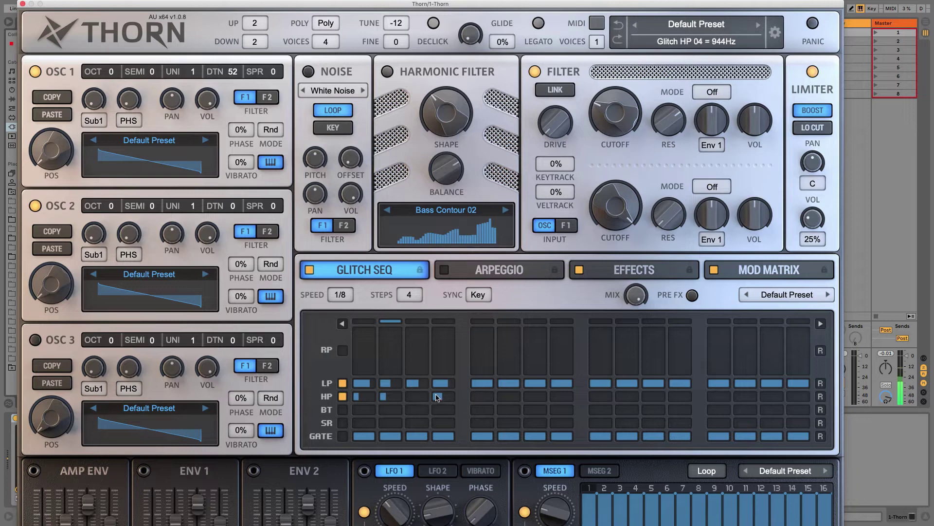
- Swap the HP and LP rows for the RP row, with a repeat count of 2 on step 1 and 1 on step 2
{"action": "left_click", "coordinate": [344, 397]}
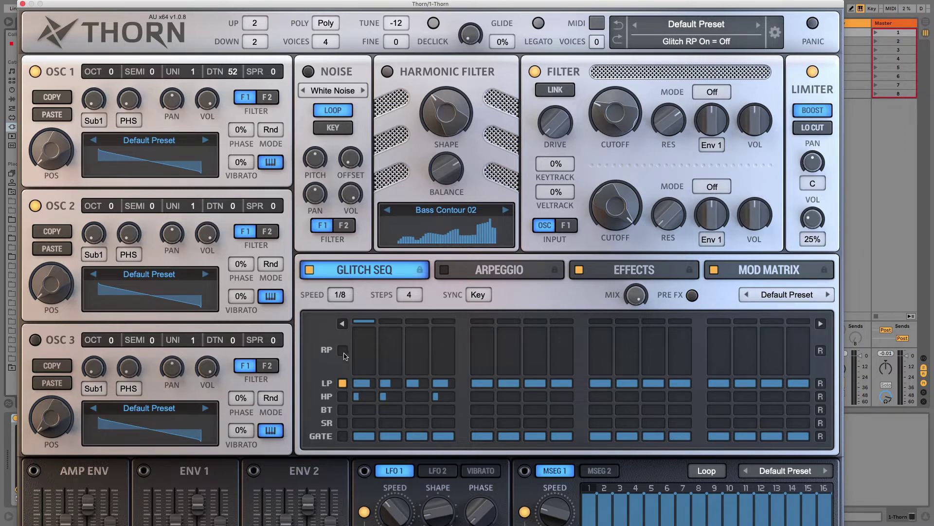
{"action": "left_click", "coordinate": [342, 383]}
{"action": "left_click", "coordinate": [364, 370]}
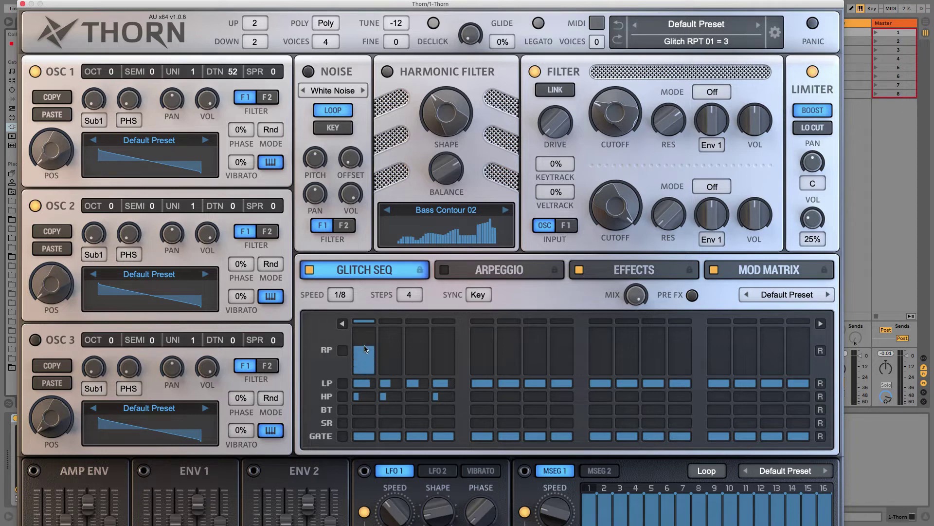
{"action": "left_click_drag", "start_coordinate": [364, 348], "coordinate": [368, 380]}
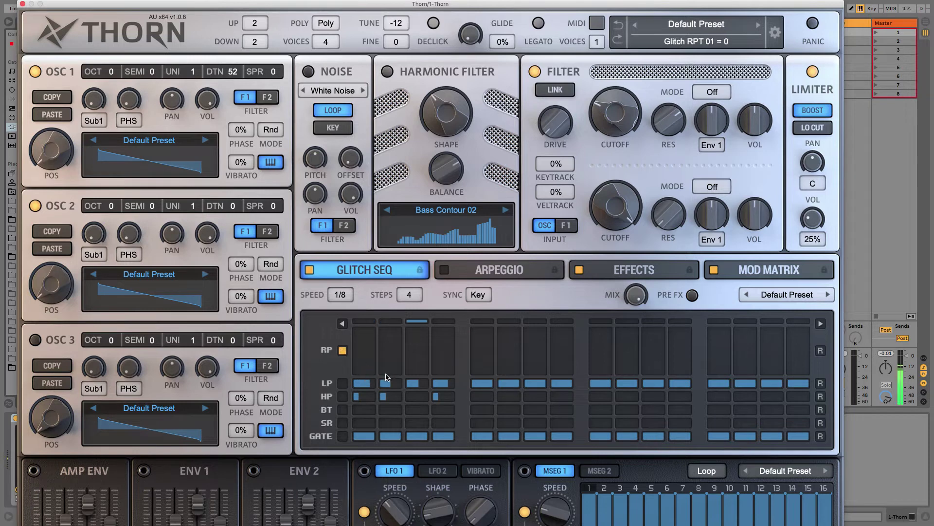
{"action": "left_click", "coordinate": [369, 363]}
{"action": "left_click", "coordinate": [368, 357]}
{"action": "left_click", "coordinate": [393, 368]}
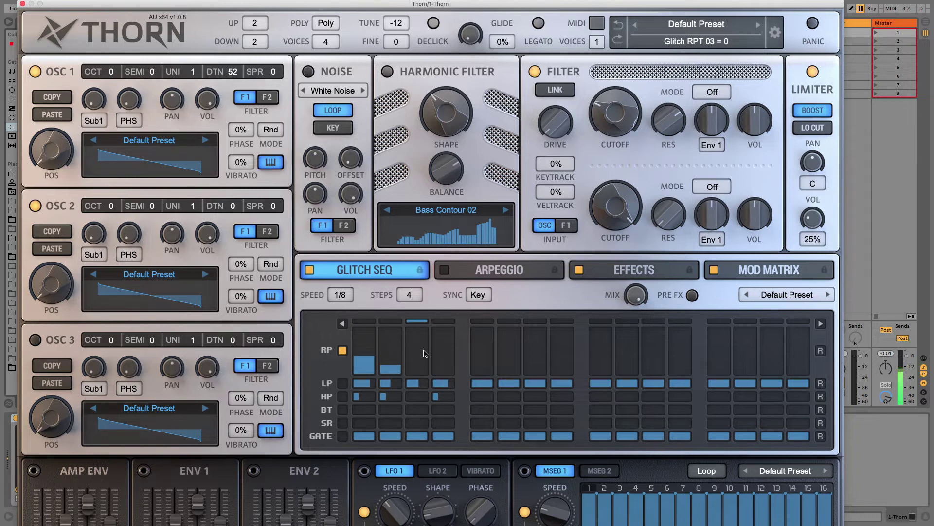
- Add repeats to step 3 in the RP row, trying counts up to 5
{"action": "left_click_drag", "start_coordinate": [421, 354], "coordinate": [419, 336]}
{"action": "left_click_drag", "start_coordinate": [421, 340], "coordinate": [421, 376]}
{"action": "left_click_drag", "start_coordinate": [420, 340], "coordinate": [421, 334]}
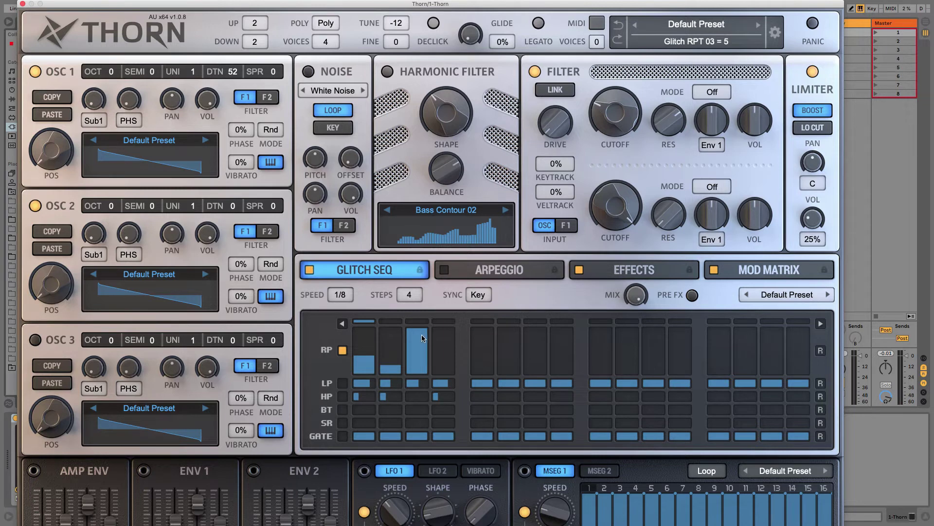
- Use the GATE row in place of RP and shorten the gates of steps 1 to 4, with step 1 at about 44% and step 2 about 35%
{"action": "left_click", "coordinate": [342, 435]}
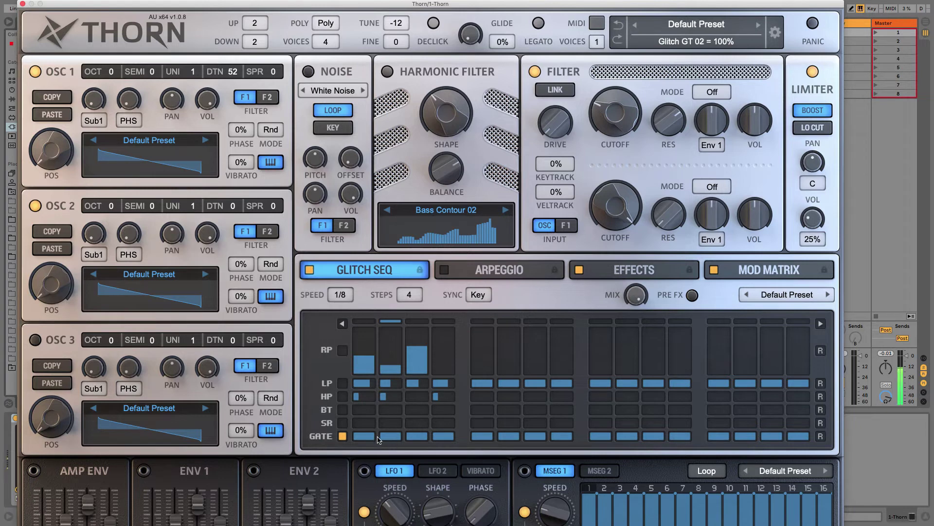
{"action": "mouse_move", "coordinate": [376, 438]}
{"action": "left_mouse_down"}
{"action": "mouse_move", "coordinate": [365, 438]}
{"action": "mouse_move", "coordinate": [438, 437]}
{"action": "mouse_move", "coordinate": [388, 438]}
{"action": "mouse_move", "coordinate": [416, 436]}
{"action": "left_mouse_up"}
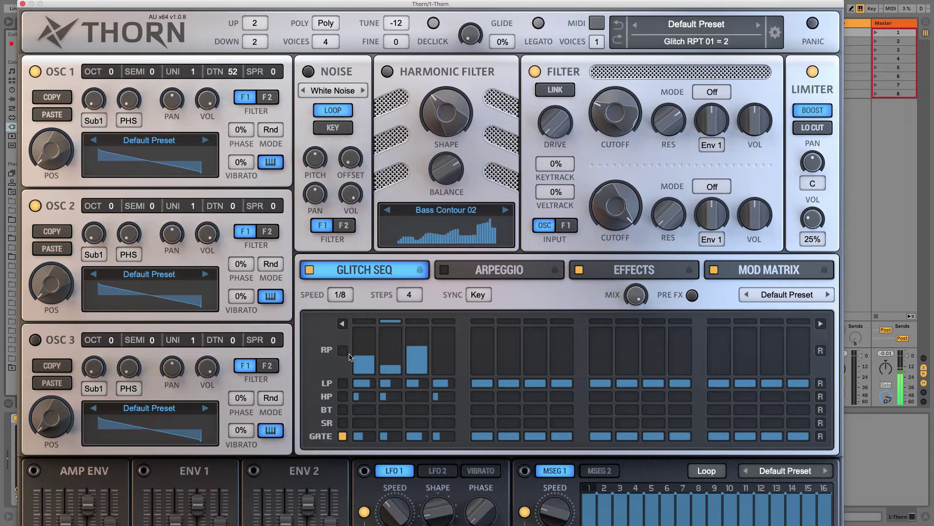
- Switch on the LP and RP rows alongside the gate and set step 1's repeat count to 3
{"action": "left_click", "coordinate": [342, 383]}
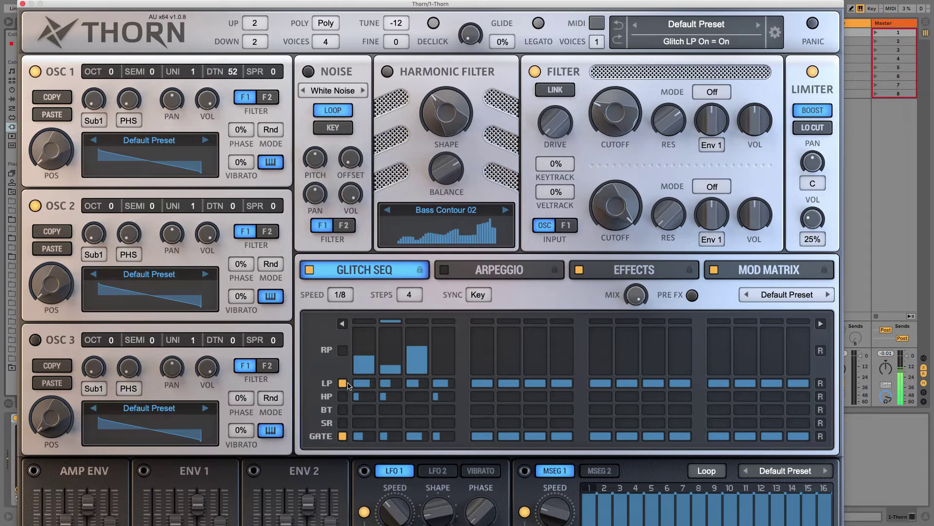
{"action": "left_click", "coordinate": [343, 351]}
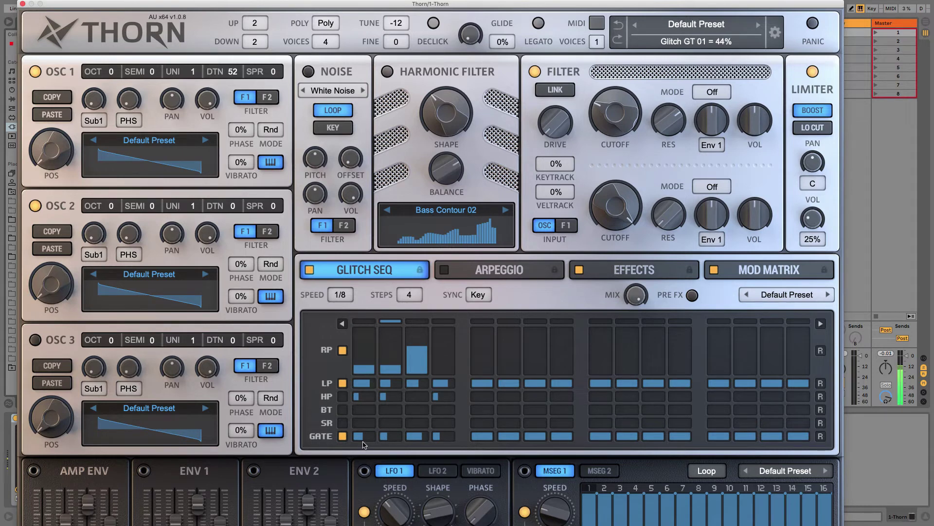
{"action": "left_click_drag", "start_coordinate": [362, 438], "coordinate": [363, 439]}
{"action": "left_click", "coordinate": [367, 341]}
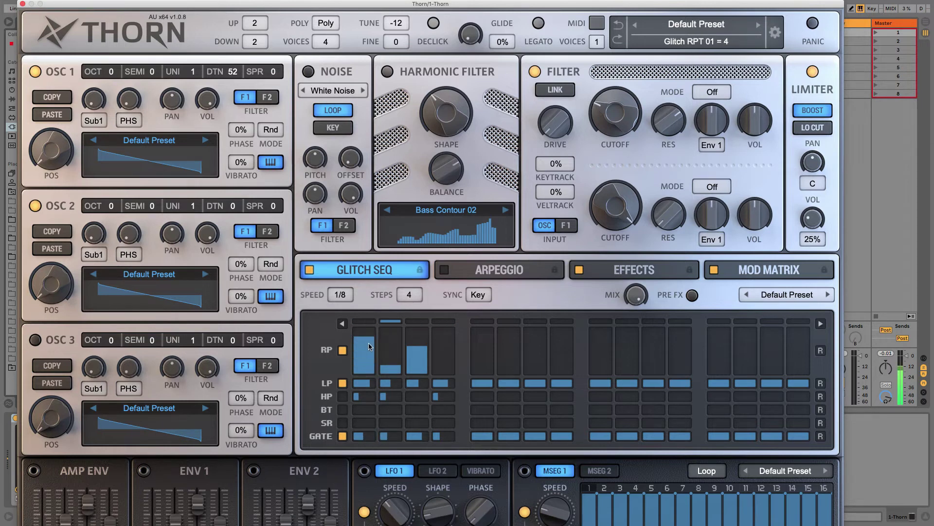
{"action": "left_click", "coordinate": [368, 346]}
- Compare the pattern with the LP and HP rows toggled, keep only LP of the two, and switch off the RP row
{"action": "left_click", "coordinate": [385, 398]}
{"action": "left_click", "coordinate": [342, 383]}
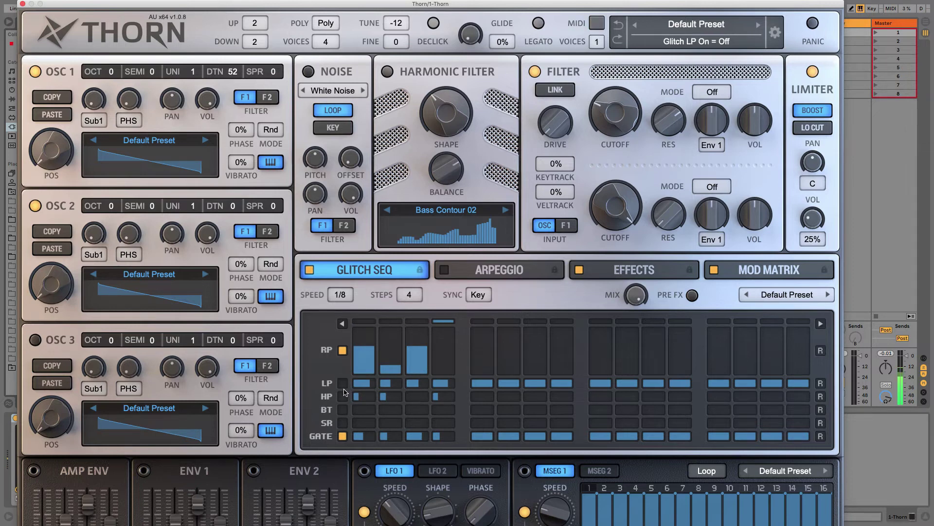
{"action": "left_click_drag", "start_coordinate": [344, 394], "coordinate": [344, 386]}
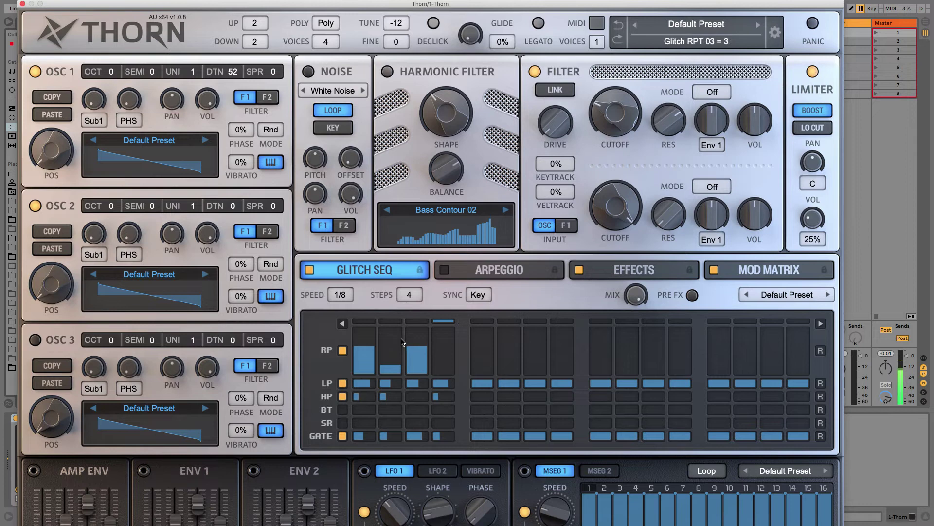
{"action": "left_click", "coordinate": [343, 396]}
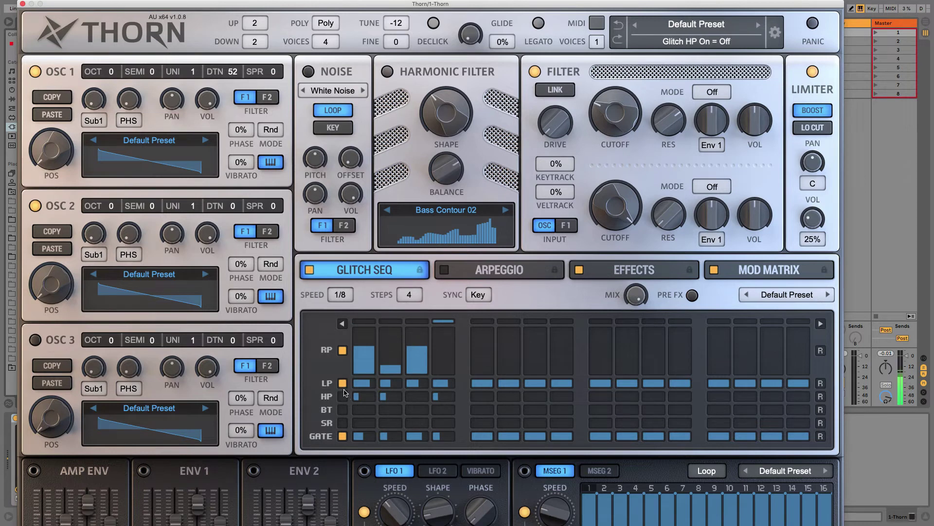
{"action": "left_click", "coordinate": [343, 348]}
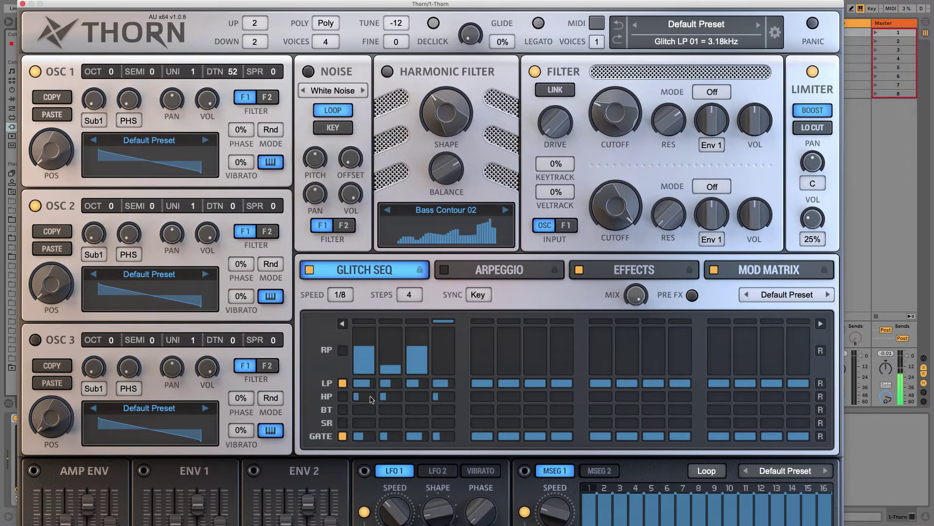
- Lengthen the gates to 100% on steps 1 and 3 and to about 56% on step 2
{"action": "left_click", "coordinate": [357, 427]}
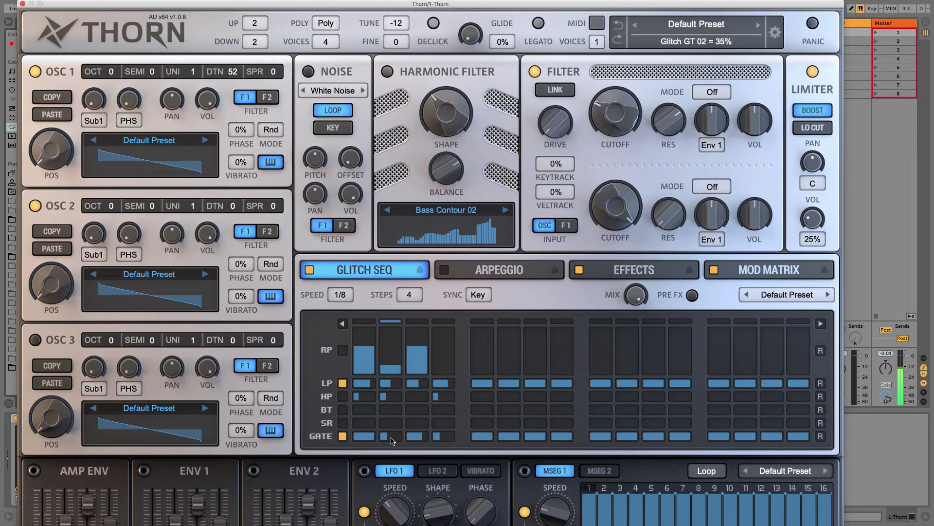
{"action": "left_click", "coordinate": [390, 436]}
{"action": "mouse_move", "coordinate": [417, 438]}
{"action": "left_mouse_down"}
{"action": "mouse_move", "coordinate": [457, 438]}
{"action": "mouse_move", "coordinate": [441, 438]}
{"action": "left_mouse_up"}
{"action": "left_click", "coordinate": [392, 441]}
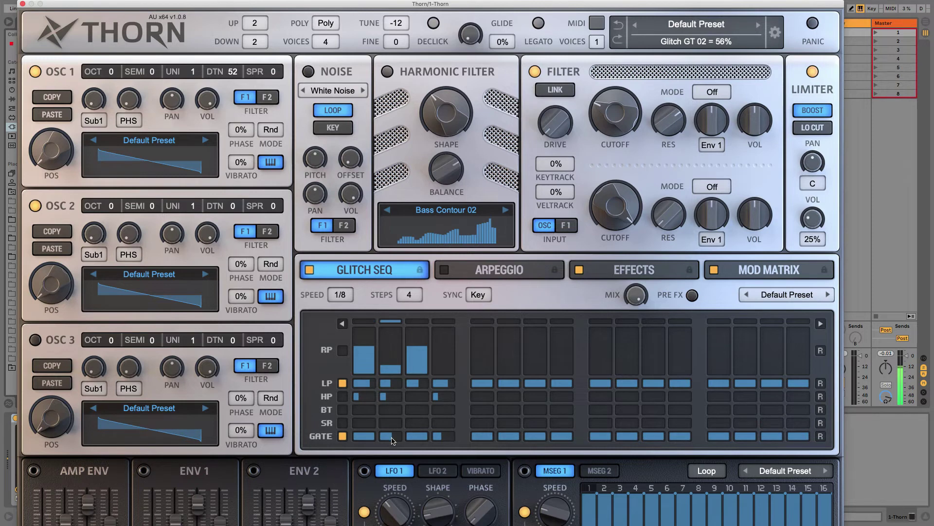
- Enable the BT row and set varied amounts on steps 1 to 4, with step 4 at about 54%
{"action": "left_click", "coordinate": [343, 411]}
{"action": "left_click", "coordinate": [343, 423]}
{"action": "left_click", "coordinate": [344, 422]}
{"action": "left_click", "coordinate": [364, 409]}
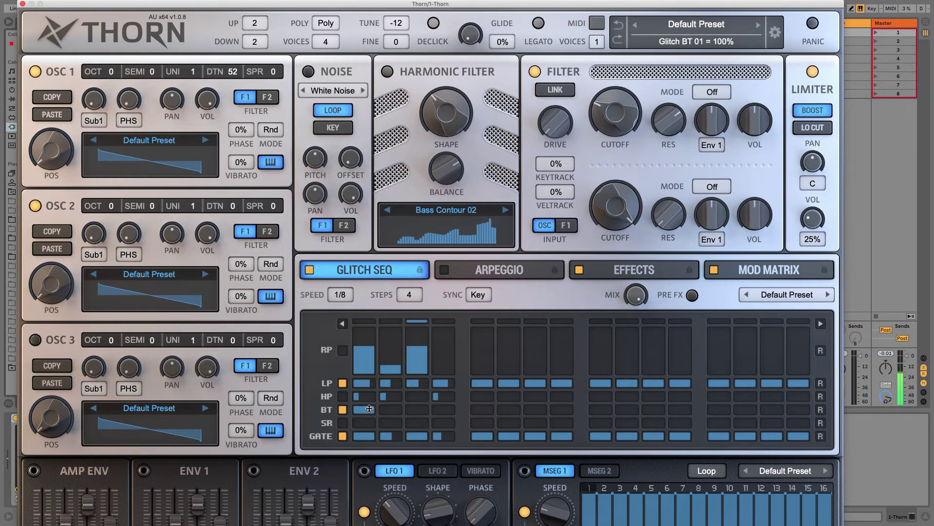
{"action": "left_click_drag", "start_coordinate": [369, 408], "coordinate": [429, 409]}
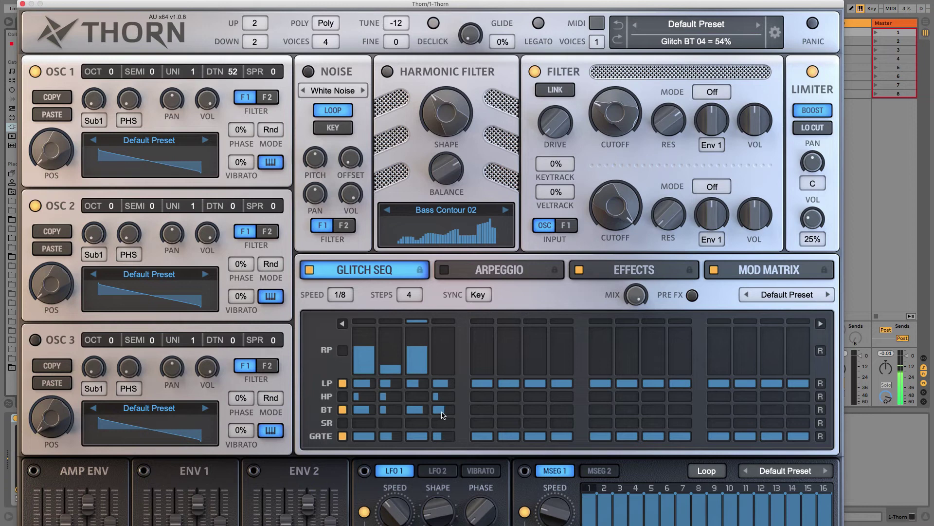
- Enable the SR row and give steps 2 and 4 short amounts, with step 2 at about 22%
{"action": "left_click", "coordinate": [390, 422]}
{"action": "left_click", "coordinate": [443, 423]}
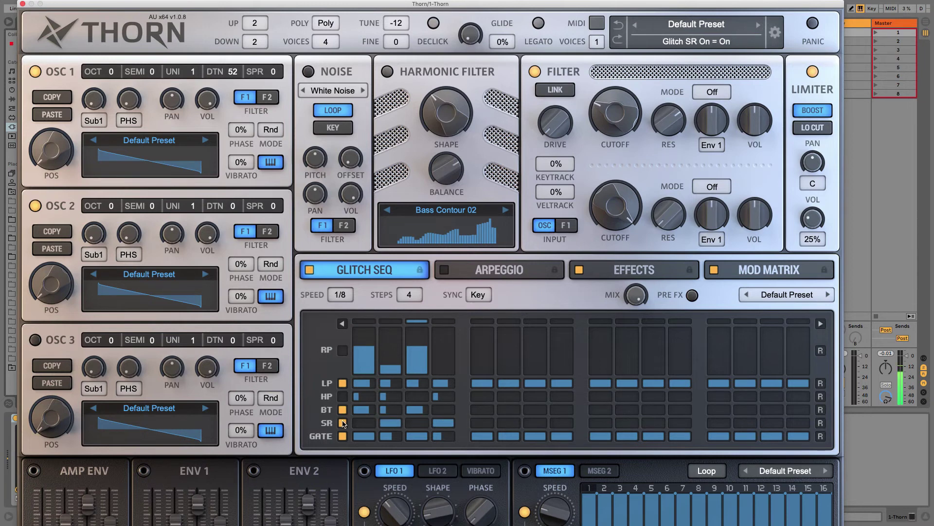
{"action": "mouse_move", "coordinate": [437, 428]}
{"action": "left_mouse_down"}
{"action": "mouse_move", "coordinate": [443, 424]}
{"action": "mouse_move", "coordinate": [385, 428]}
{"action": "left_mouse_up"}
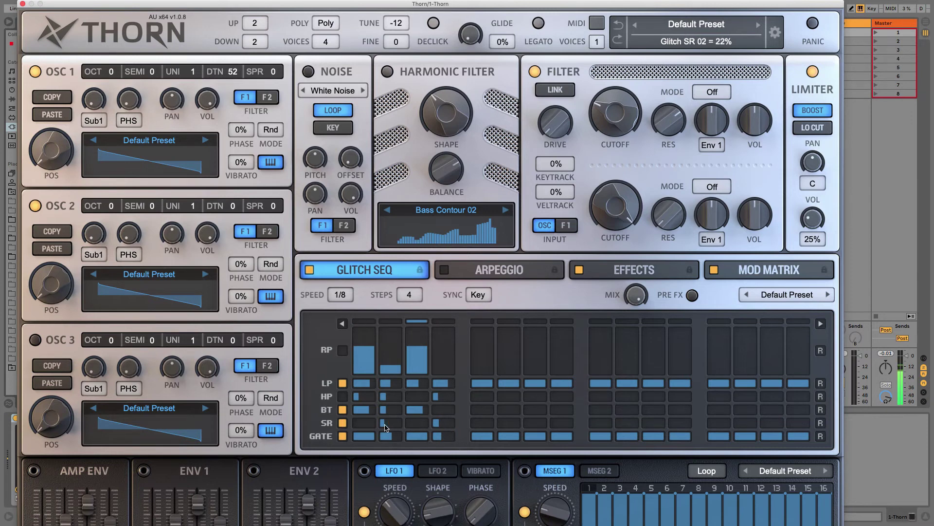
- Enable the RP row, set step 1's repeat to 1 and lower the repeat amount of step 3
{"action": "left_click", "coordinate": [342, 350]}
{"action": "left_click", "coordinate": [366, 371]}
{"action": "left_click", "coordinate": [366, 369]}
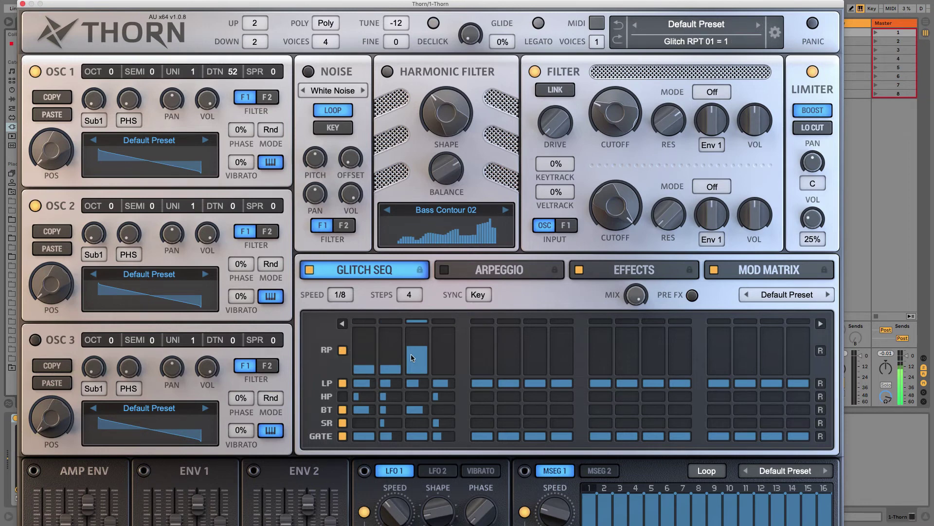
- Toggle the glitch rows to compare their sound, leaving LP, HP, BT and SR on and RP and GATE off
{"action": "left_click", "coordinate": [343, 397]}
{"action": "left_click", "coordinate": [342, 397]}
{"action": "left_click", "coordinate": [342, 350]}
{"action": "left_click", "coordinate": [343, 410]}
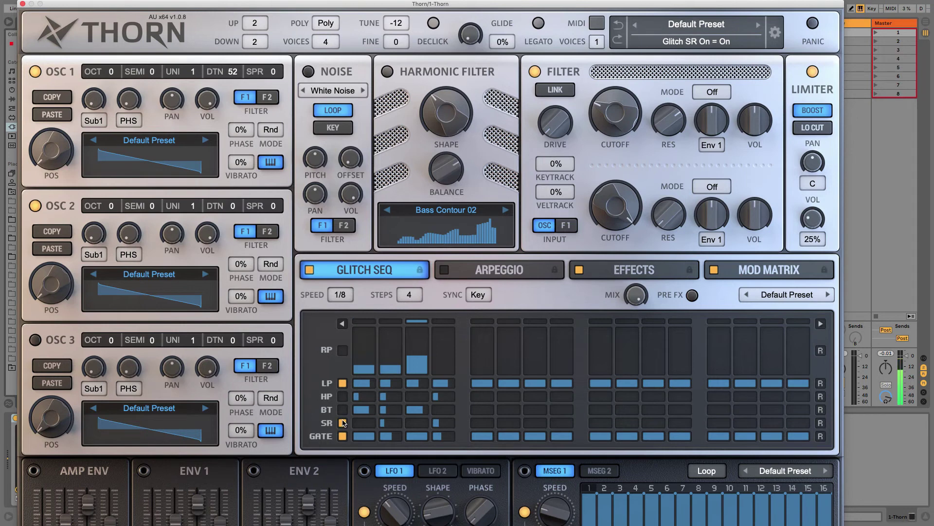
{"action": "left_click", "coordinate": [342, 409]}
{"action": "left_click", "coordinate": [342, 422]}
{"action": "left_click", "coordinate": [343, 436]}
{"action": "left_click", "coordinate": [342, 423]}
{"action": "left_click", "coordinate": [342, 396]}
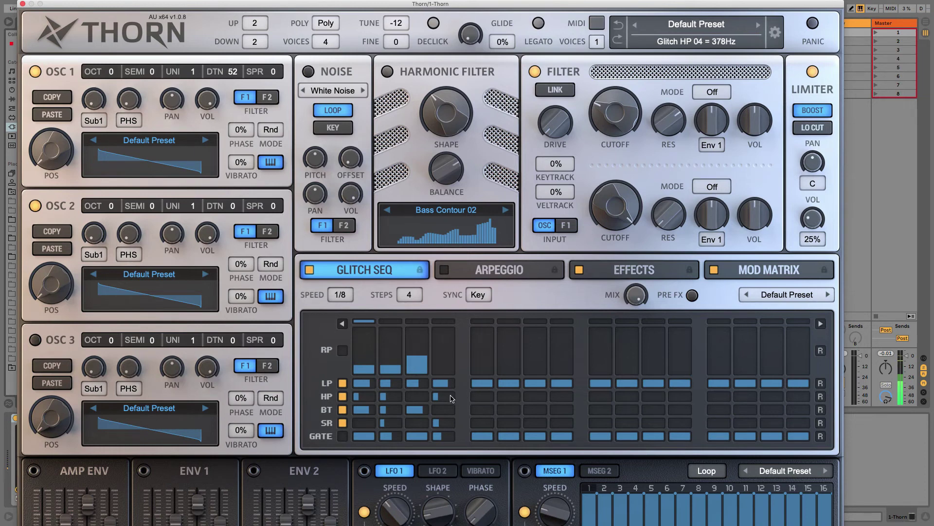
- Audition the glitch speeds 1/16, 1/16T, 1/1D and 1/8D, and settle on 1/16
{"action": "left_click", "coordinate": [340, 294]}
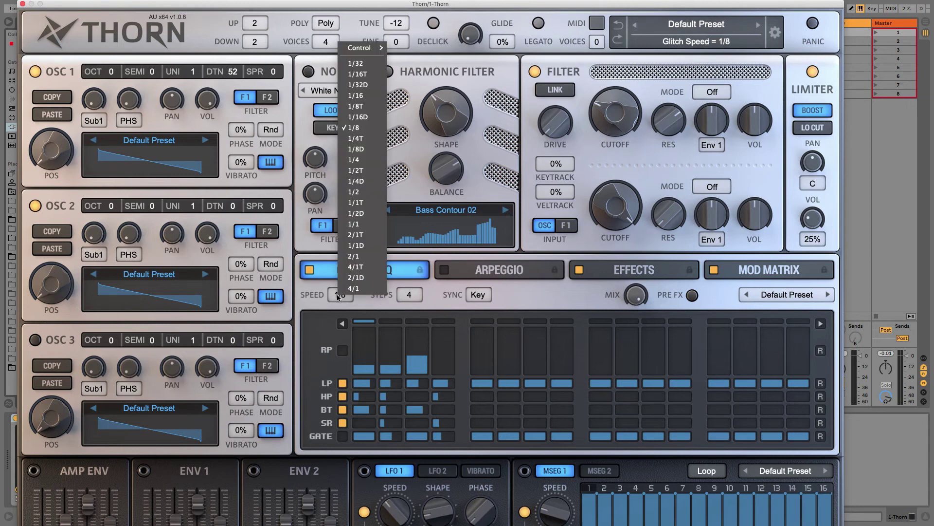
{"action": "left_click", "coordinate": [368, 95]}
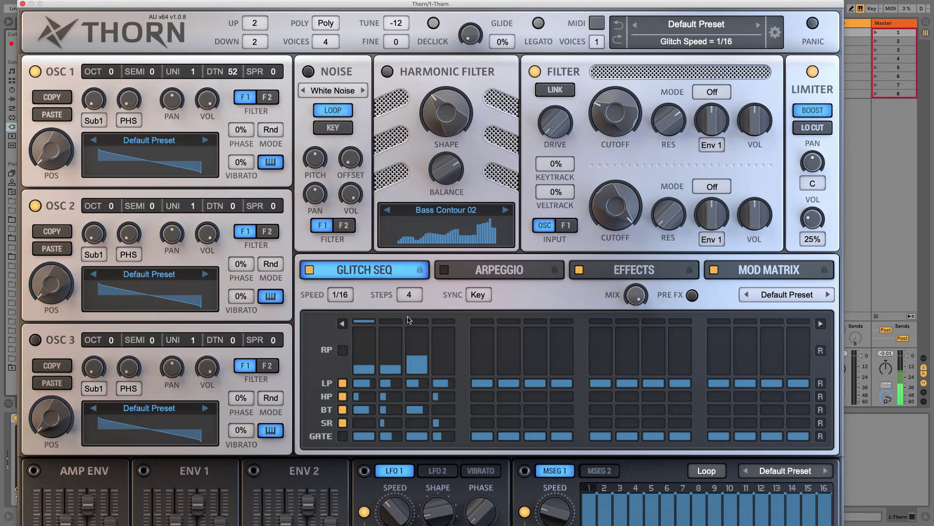
{"action": "left_click", "coordinate": [346, 300]}
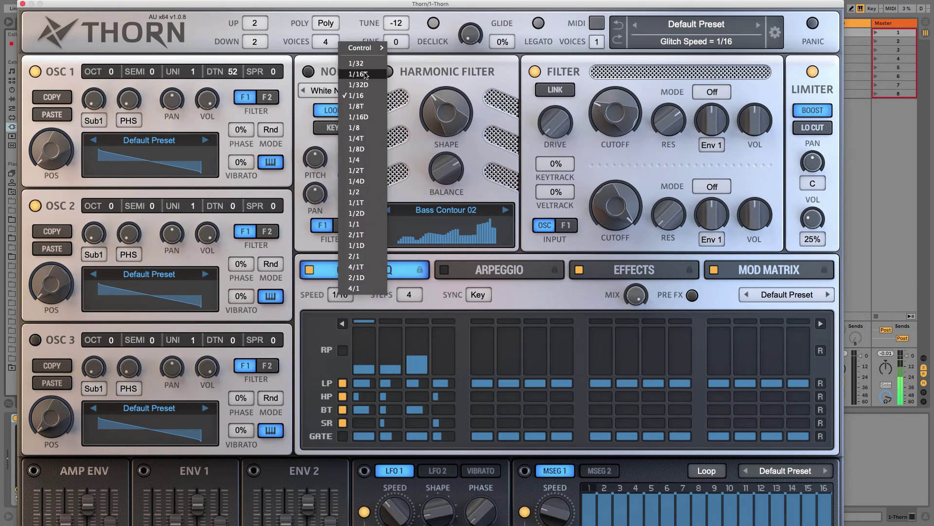
{"action": "left_click", "coordinate": [366, 75]}
{"action": "left_click", "coordinate": [340, 294]}
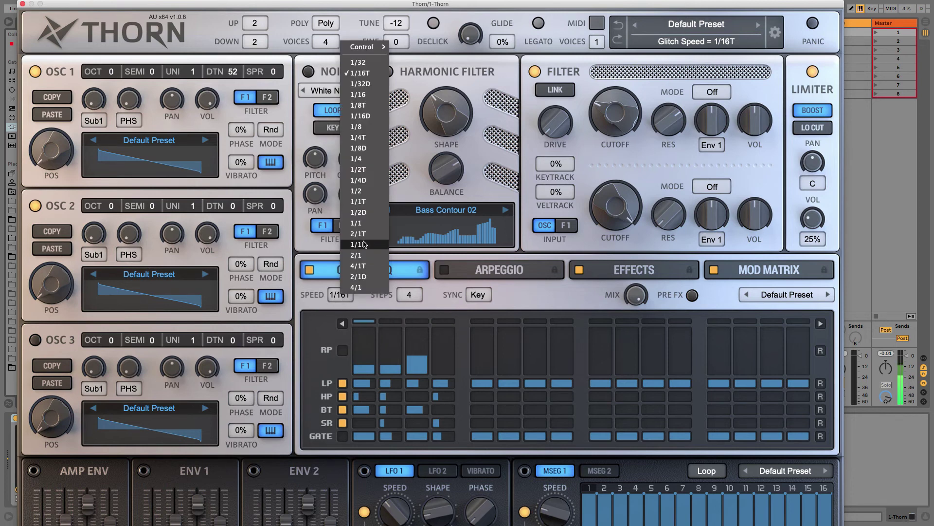
{"action": "left_click", "coordinate": [364, 244]}
{"action": "left_click", "coordinate": [340, 294]}
{"action": "left_click", "coordinate": [359, 148]}
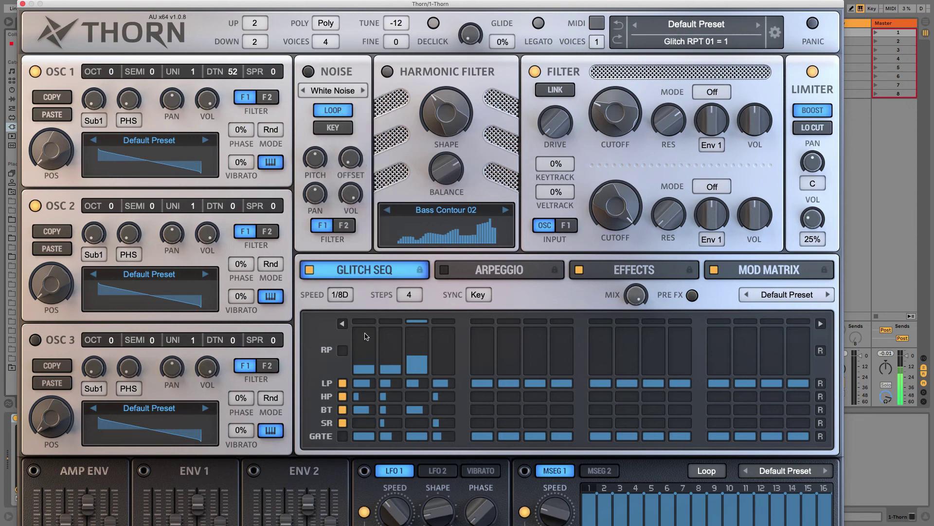
{"action": "left_click", "coordinate": [341, 296]}
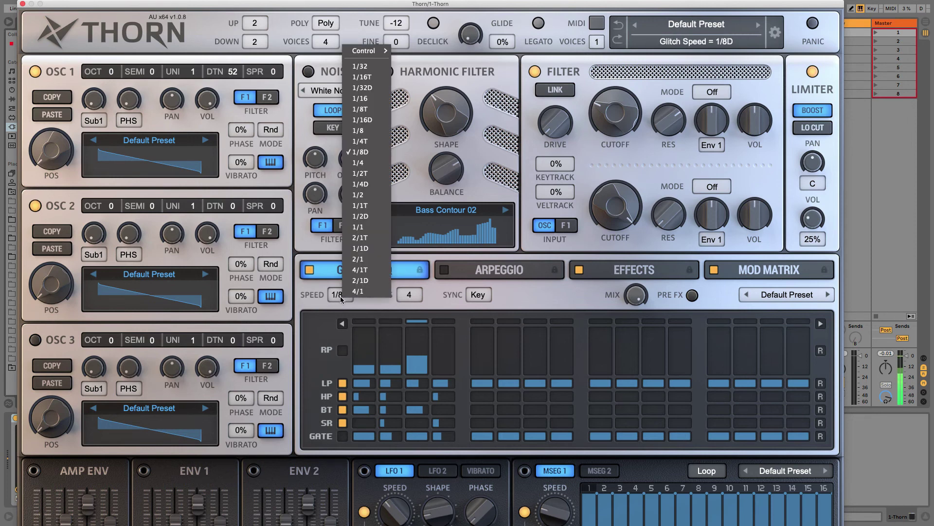
{"action": "left_click", "coordinate": [361, 99]}
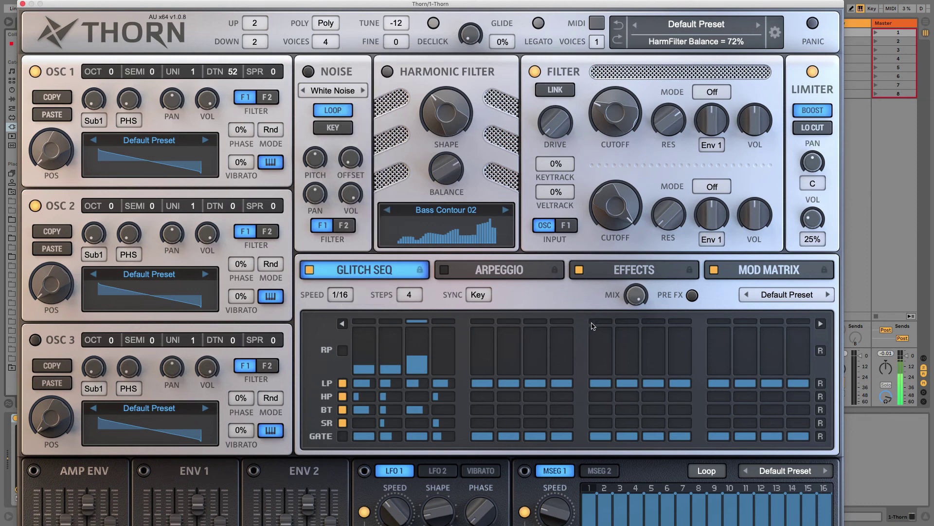
- Switch on the RP and GATE rows and try a lower glitch mix of about 21%
{"action": "left_click", "coordinate": [343, 350]}
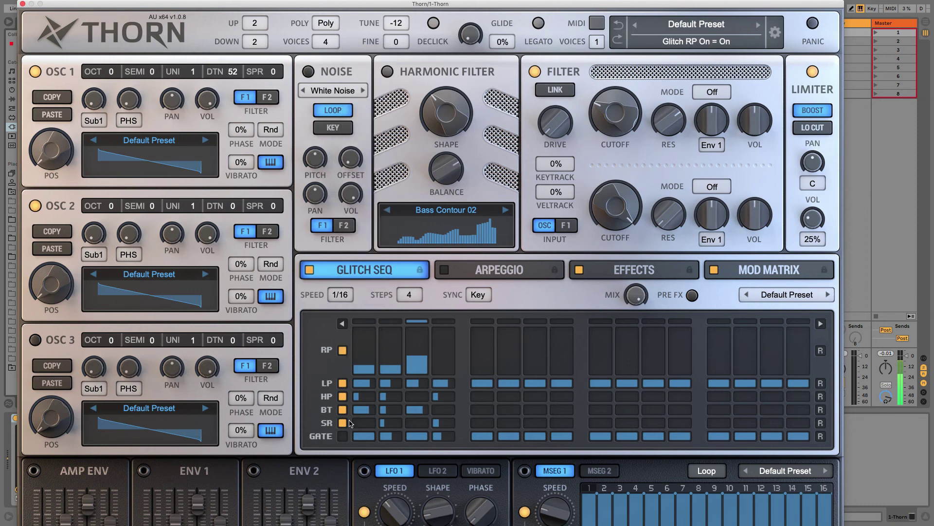
{"action": "left_click", "coordinate": [342, 436]}
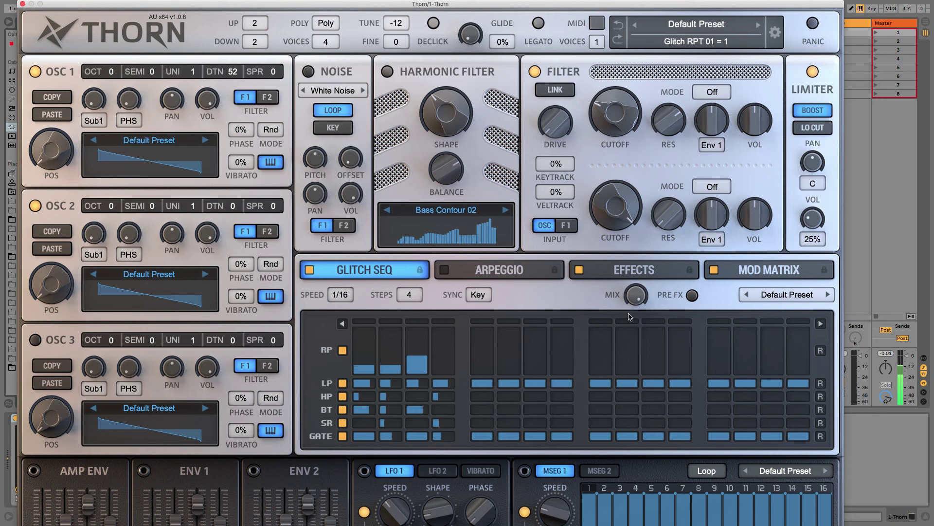
{"action": "mouse_move", "coordinate": [636, 295]}
{"action": "left_mouse_down"}
{"action": "mouse_move", "coordinate": [637, 357]}
{"action": "mouse_move", "coordinate": [632, 300]}
{"action": "left_mouse_up"}
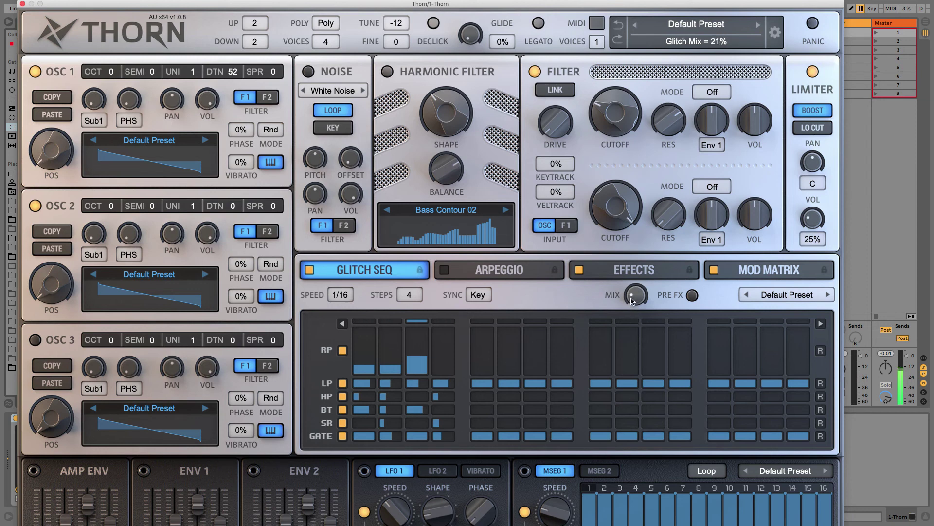
- Switch off the RP, GATE, HP and BT rows, keep LP and SR on, and raise the glitch mix to about 92%
{"action": "left_click", "coordinate": [343, 350]}
{"action": "left_click", "coordinate": [343, 437]}
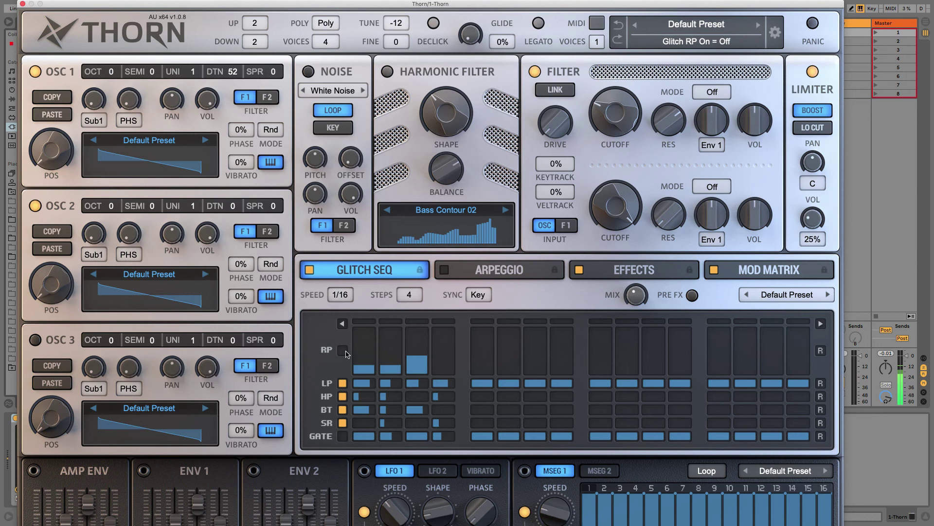
{"action": "left_click", "coordinate": [342, 396]}
{"action": "left_click", "coordinate": [343, 422]}
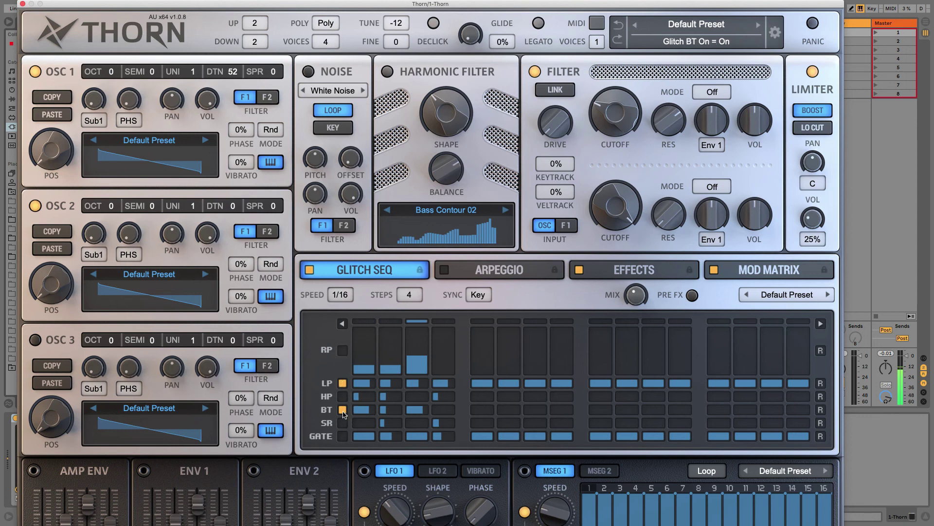
{"action": "left_click", "coordinate": [343, 422]}
{"action": "left_click_drag", "start_coordinate": [636, 295], "coordinate": [624, 225]}
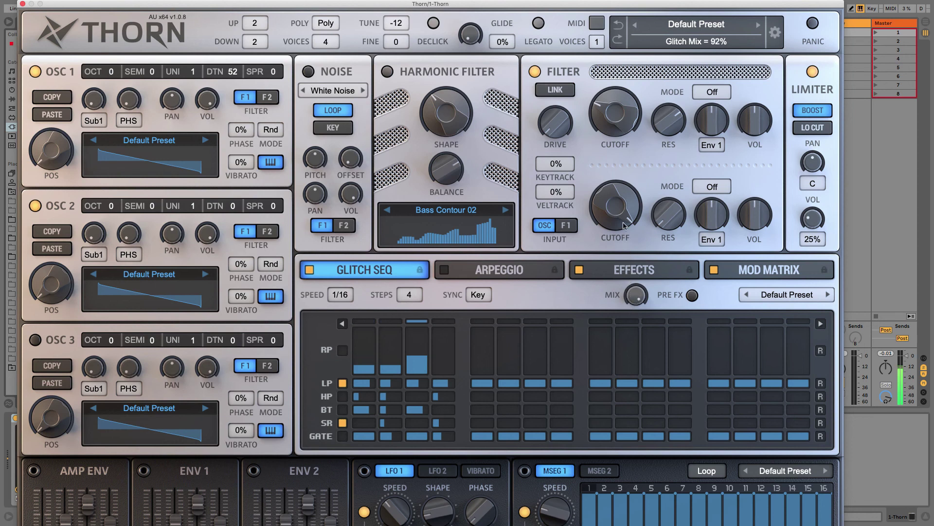